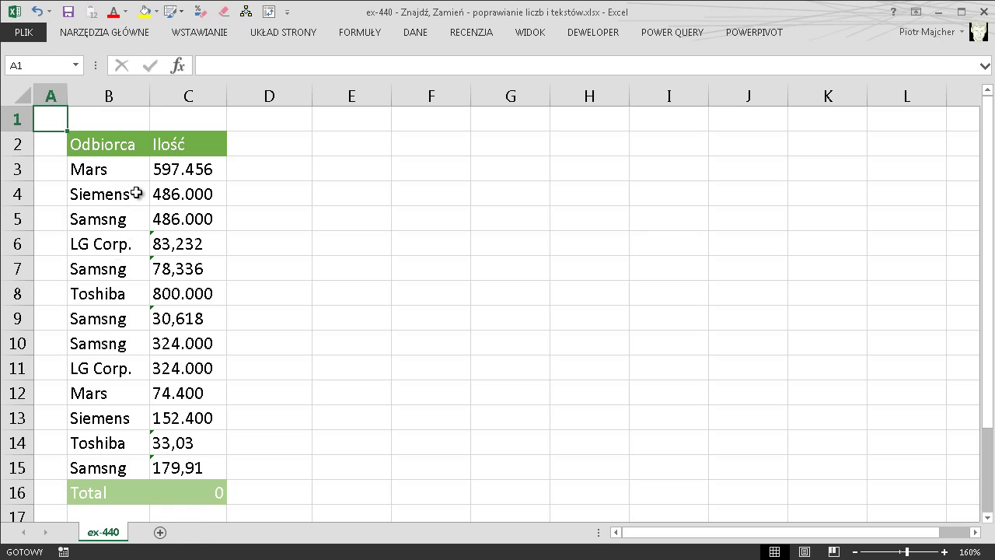
# Step: Search the sheet for 'Samsng' and step through each match in column B
pyautogui.click(351, 199)
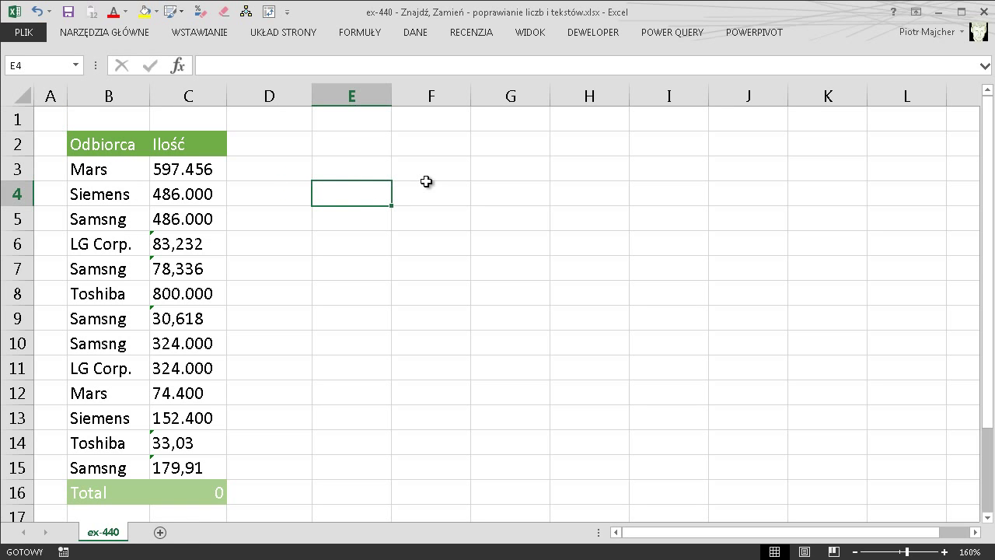
pyautogui.hotkey('ctrl', 'f')
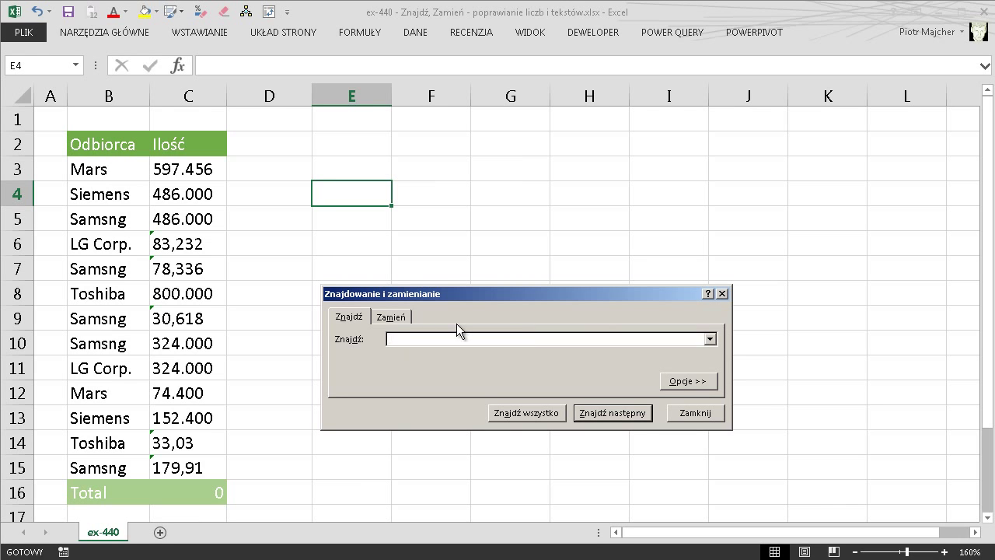
pyautogui.write('Sams')
pyautogui.write('ng')
pyautogui.click(629, 419)
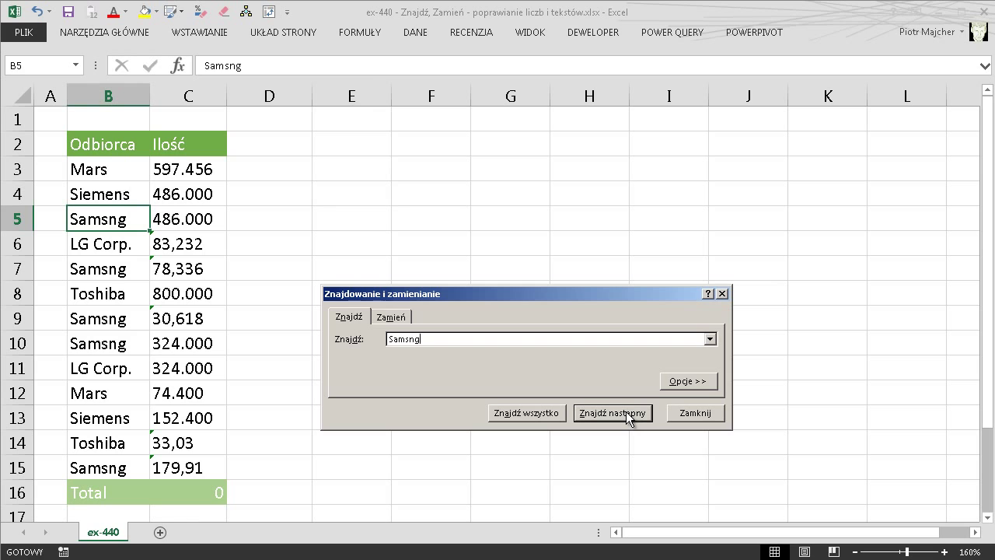
pyautogui.click(630, 419)
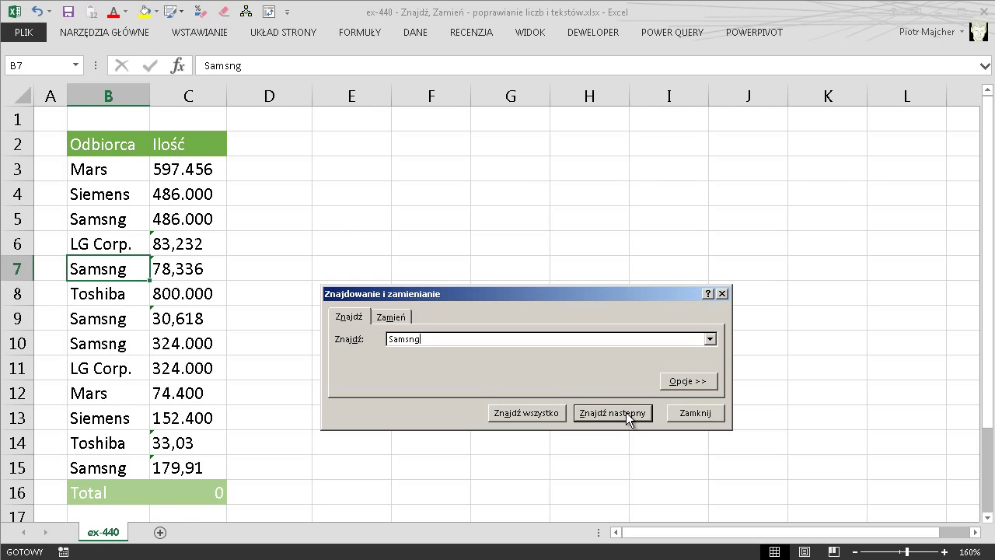
pyautogui.click(629, 419)
pyautogui.click(630, 419)
pyautogui.click(629, 419)
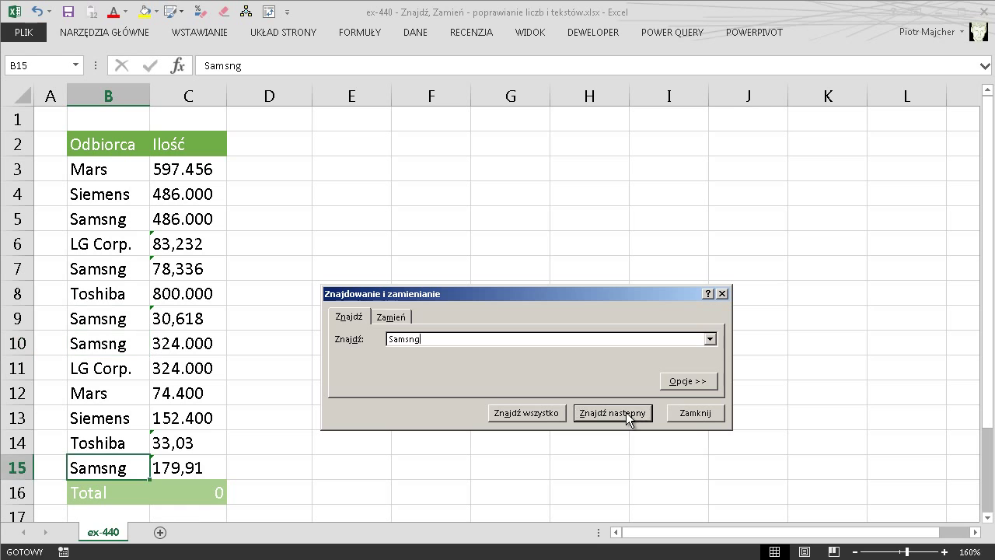
pyautogui.click(627, 415)
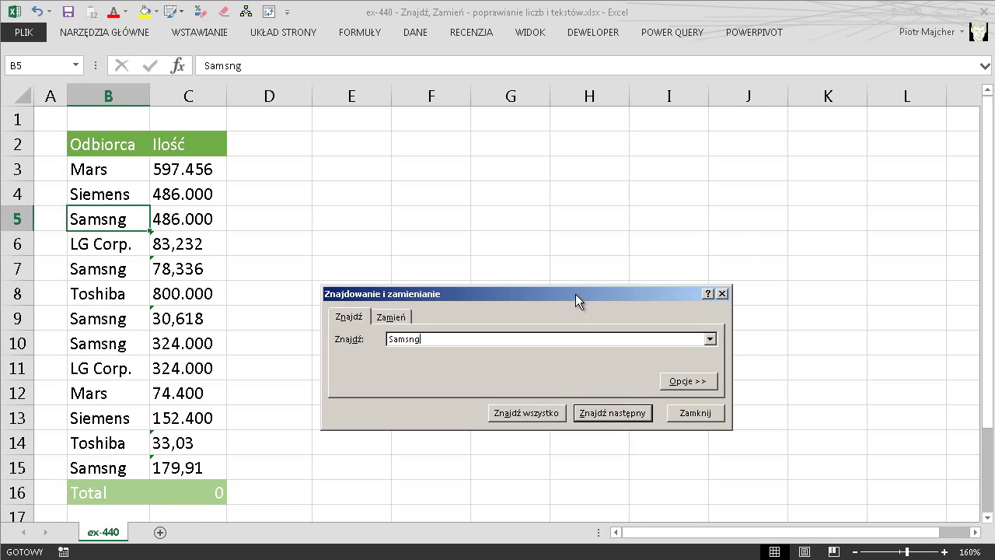
# Step: Move the search window up and inspect cells in columns B, C and D
pyautogui.moveTo(576, 297); pyautogui.dragTo(588, 216)
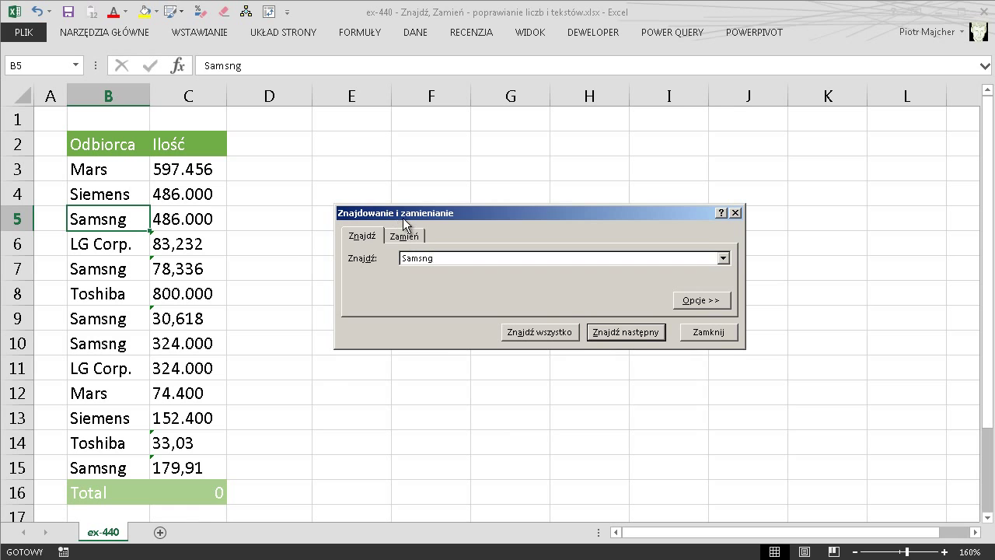
pyautogui.click(269, 214)
pyautogui.moveTo(268, 295); pyautogui.dragTo(269, 311)
pyautogui.click(269, 418)
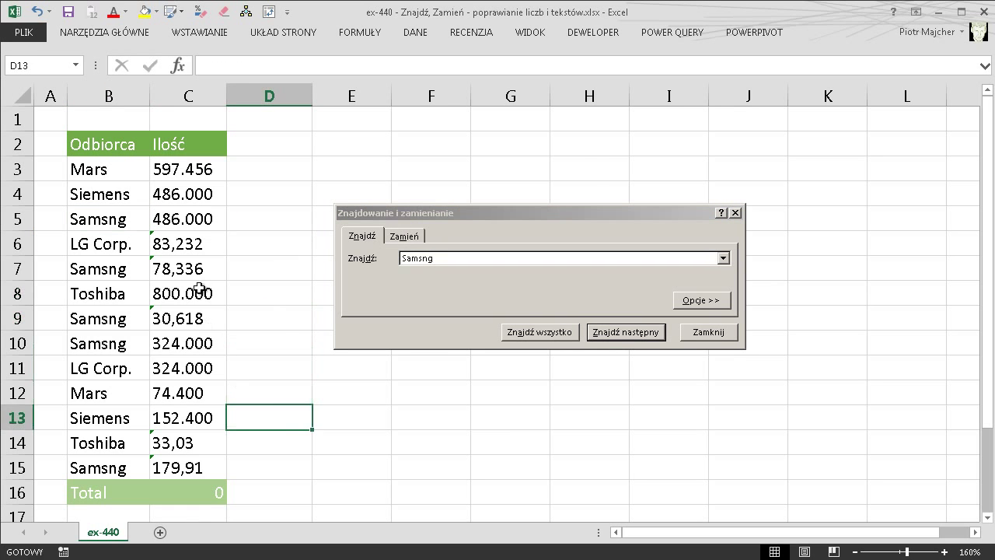
pyautogui.click(144, 243)
pyautogui.click(135, 365)
pyautogui.click(135, 253)
pyautogui.click(191, 266)
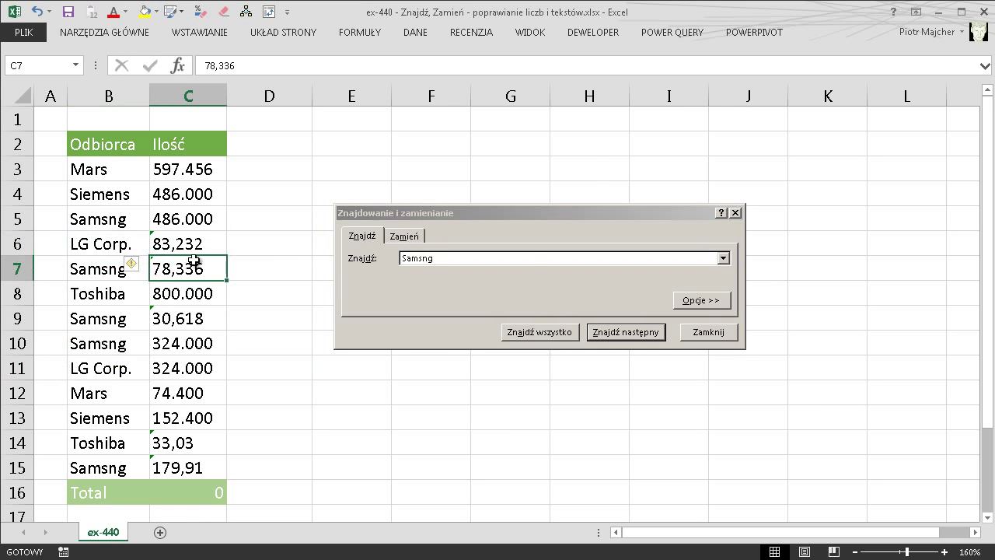
# Step: Continue stepping through the next Samsng matches
pyautogui.click(583, 221)
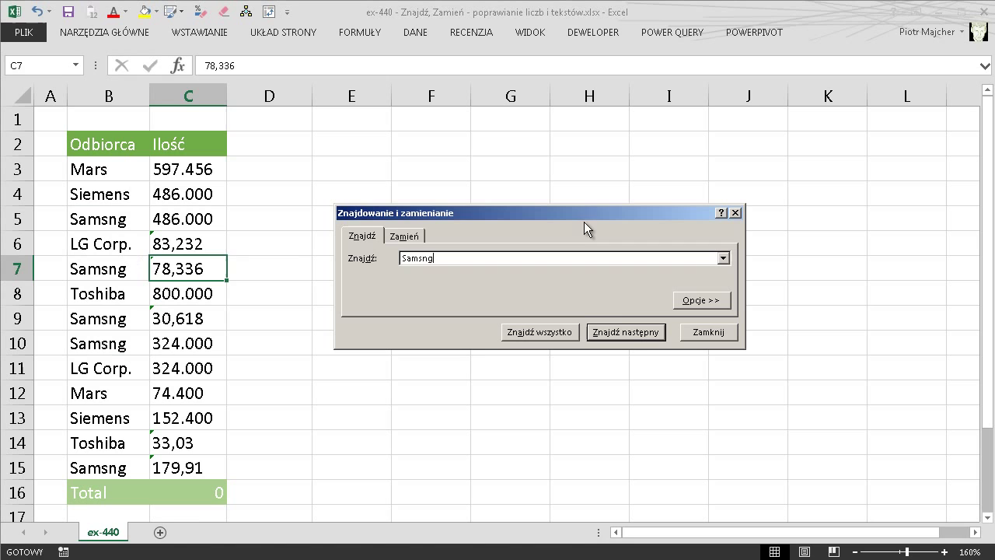
pyautogui.click(633, 339)
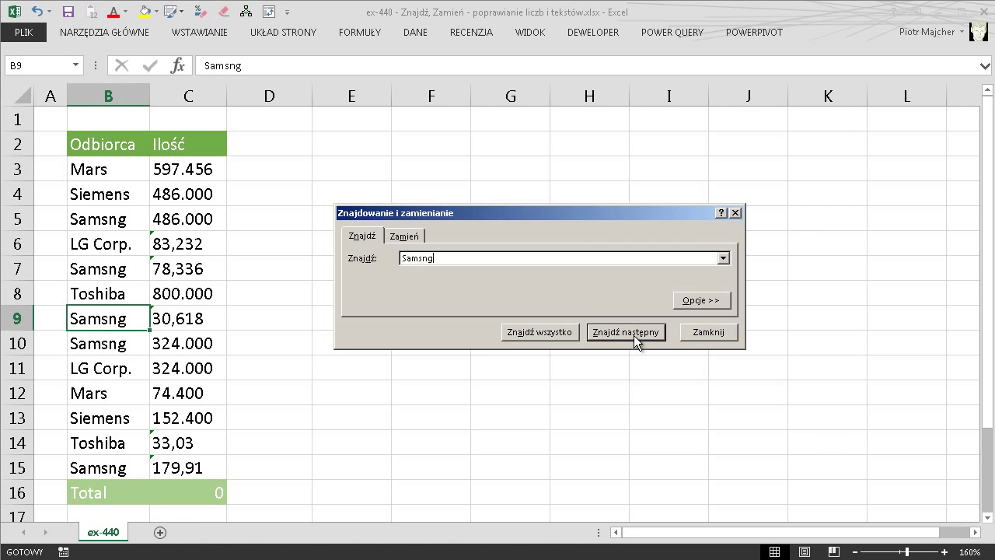
pyautogui.click(634, 335)
pyautogui.click(633, 335)
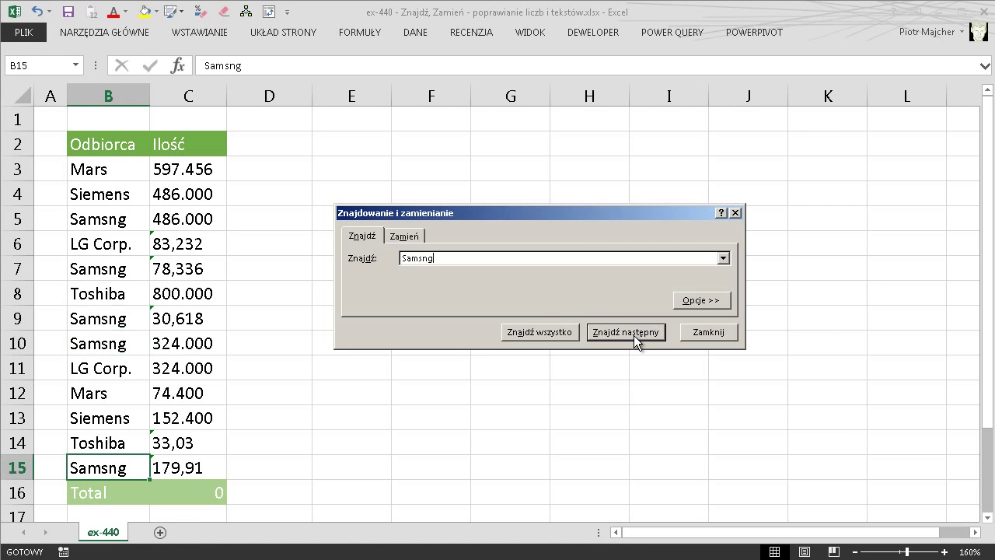
# Step: List every Samsng cell and enlarge the results list to show all matches
pyautogui.click(552, 331)
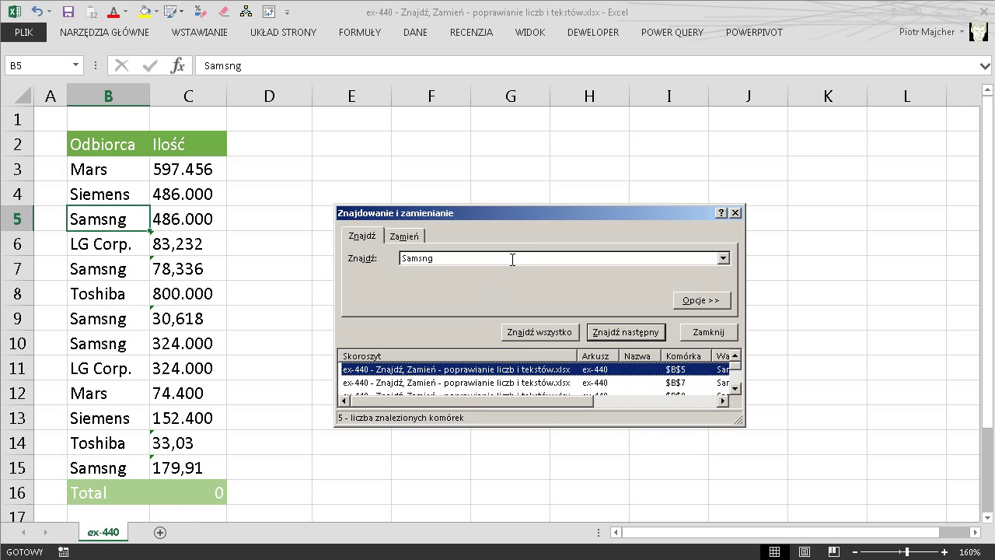
pyautogui.moveTo(541, 213); pyautogui.dragTo(542, 87)
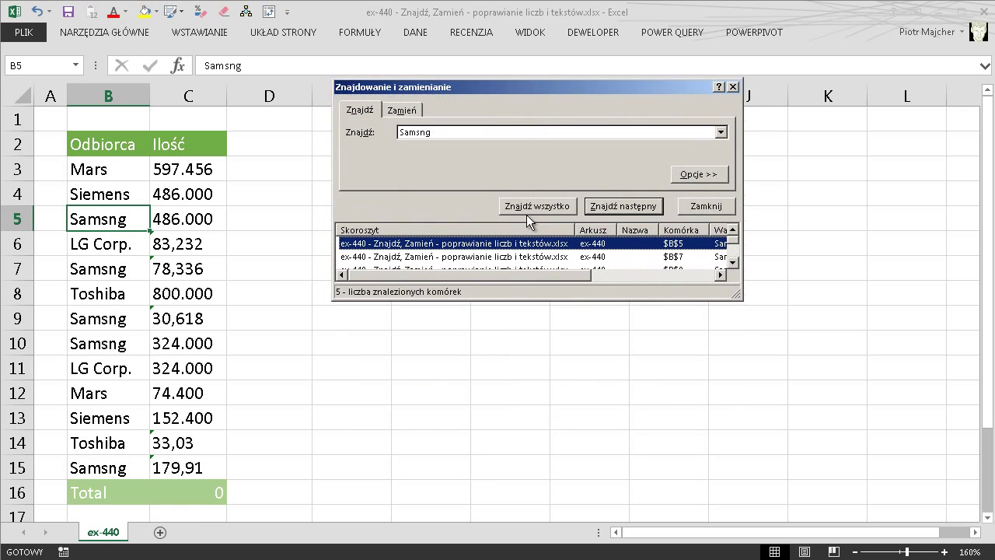
pyautogui.moveTo(532, 299); pyautogui.dragTo(529, 421)
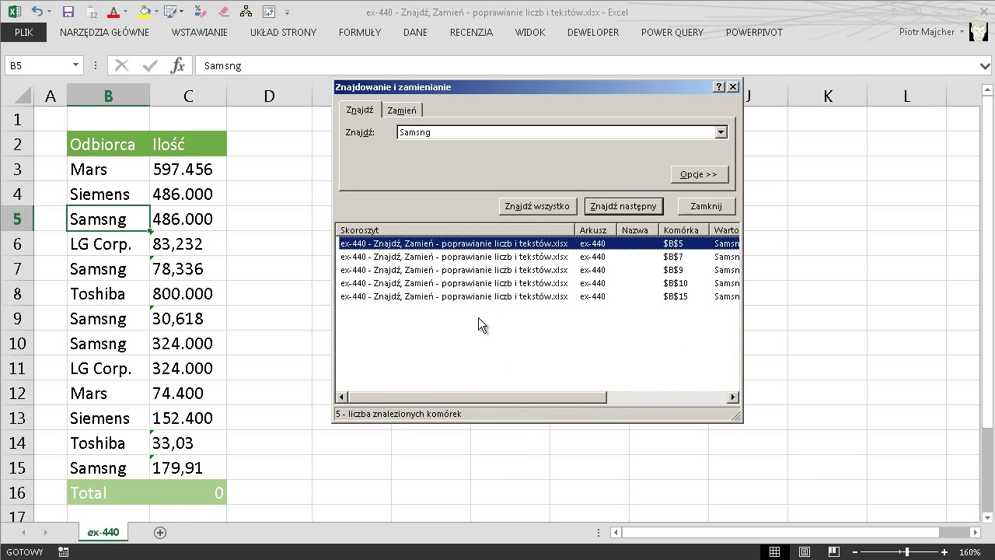
pyautogui.moveTo(391, 218)
pyautogui.mouseDown()
pyautogui.moveTo(615, 333)
pyautogui.moveTo(410, 204)
pyautogui.mouseUp()
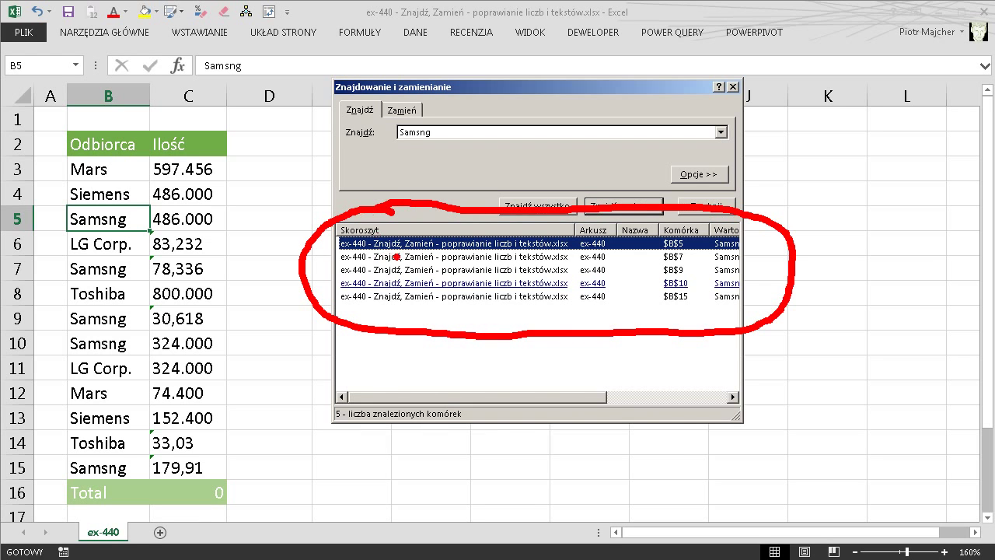
pyautogui.press('Escape')
# Step: Select all five Samsng results: B5, B7, B9, B10 and B15
pyautogui.click(457, 263)
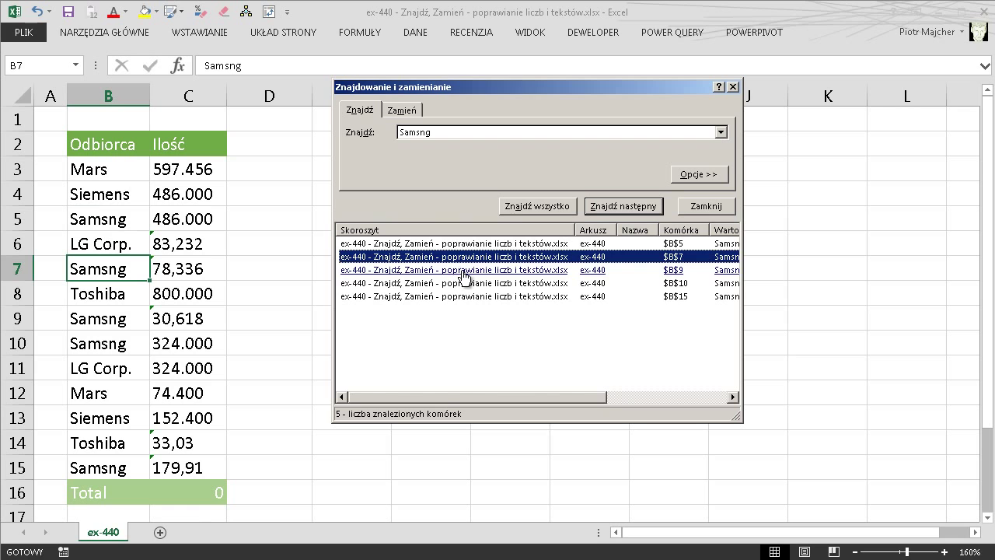
pyautogui.click(465, 270)
pyautogui.click(468, 283)
pyautogui.click(473, 296)
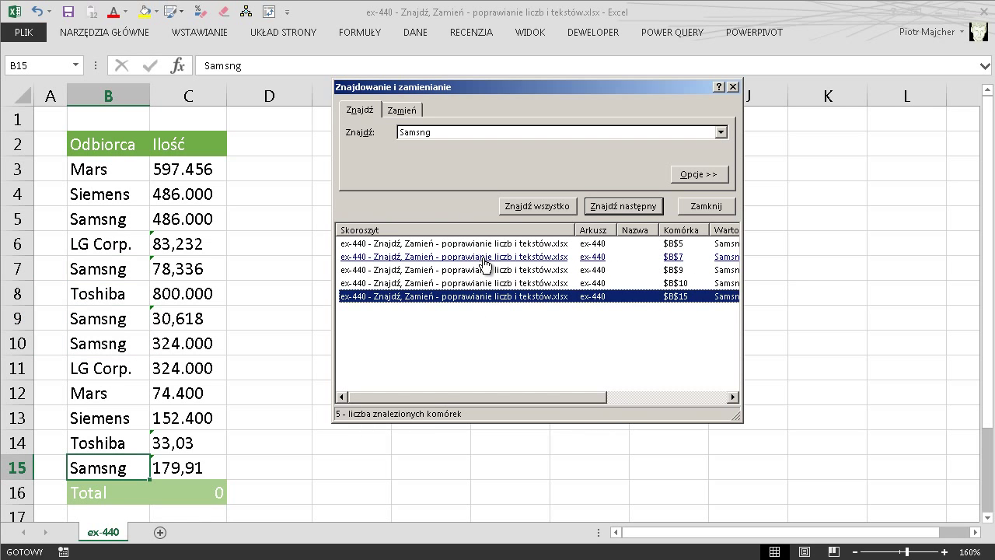
pyautogui.keyDown('ctrl'); pyautogui.click(483, 258); pyautogui.keyUp('ctrl')
pyautogui.keyDown('ctrl'); pyautogui.click(492, 271); pyautogui.keyUp('ctrl')
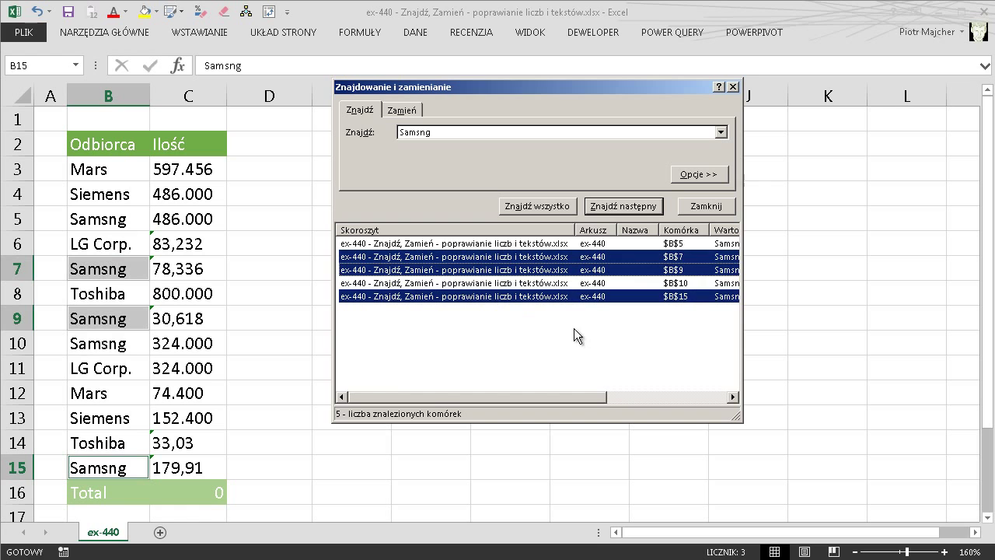
pyautogui.hotkey('ctrl', 'a')
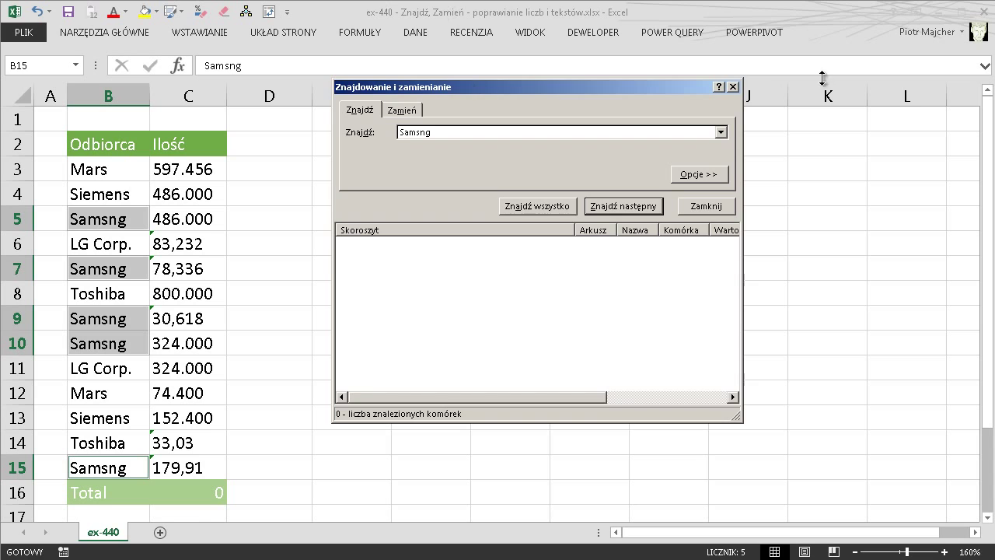
# Step: Close the search, clear the five Samsng cells, undo the deletion and select D7
pyautogui.click(732, 86)
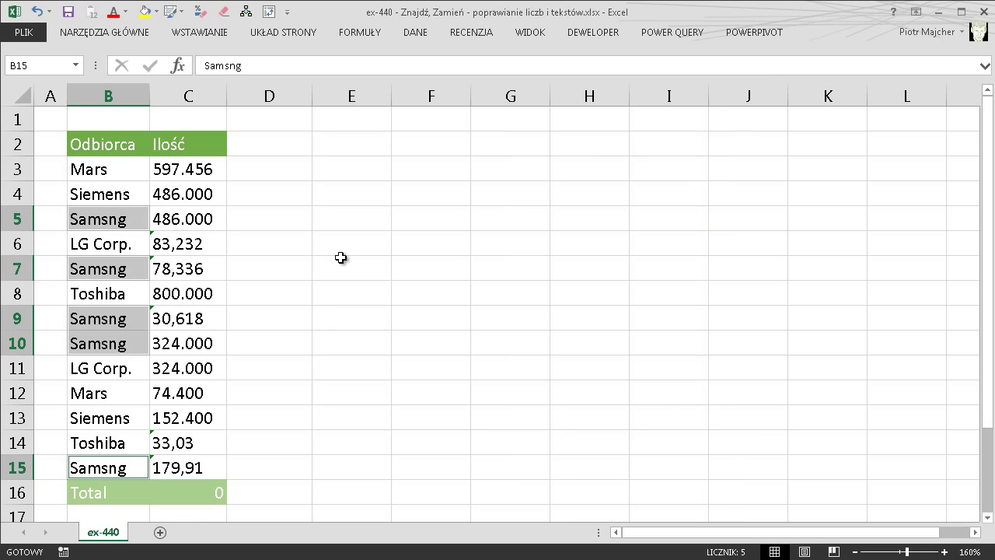
pyautogui.press('Delete')
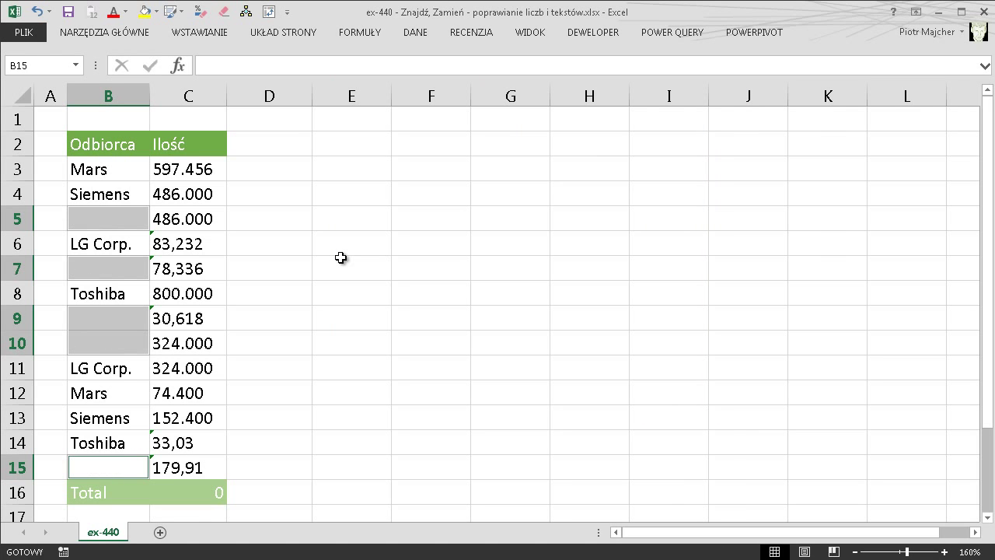
pyautogui.hotkey('ctrl', 'z')
pyautogui.click(299, 272)
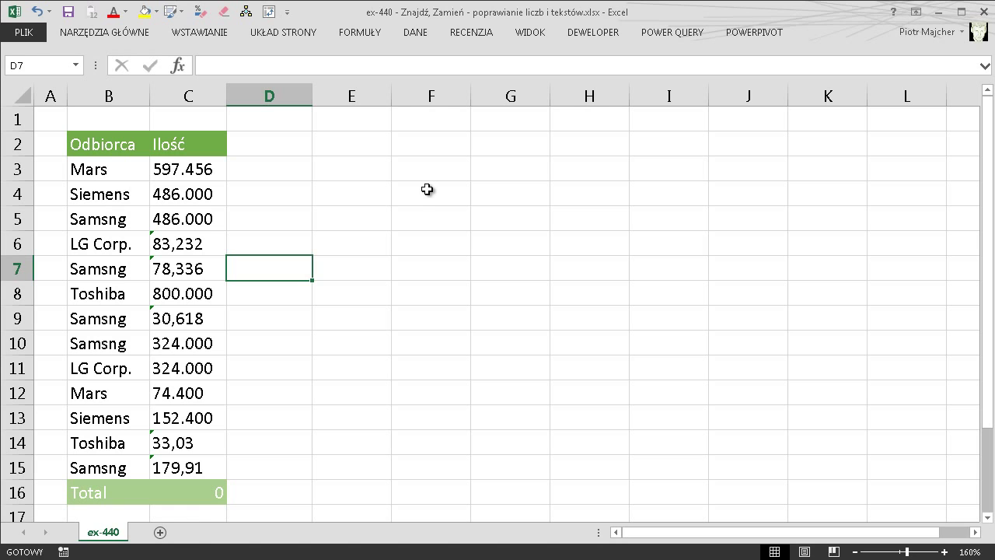
# Step: Switch to replacing and enter 'Samsung' as the replacement for Samsng
pyautogui.hotkey('ctrl', 'f')
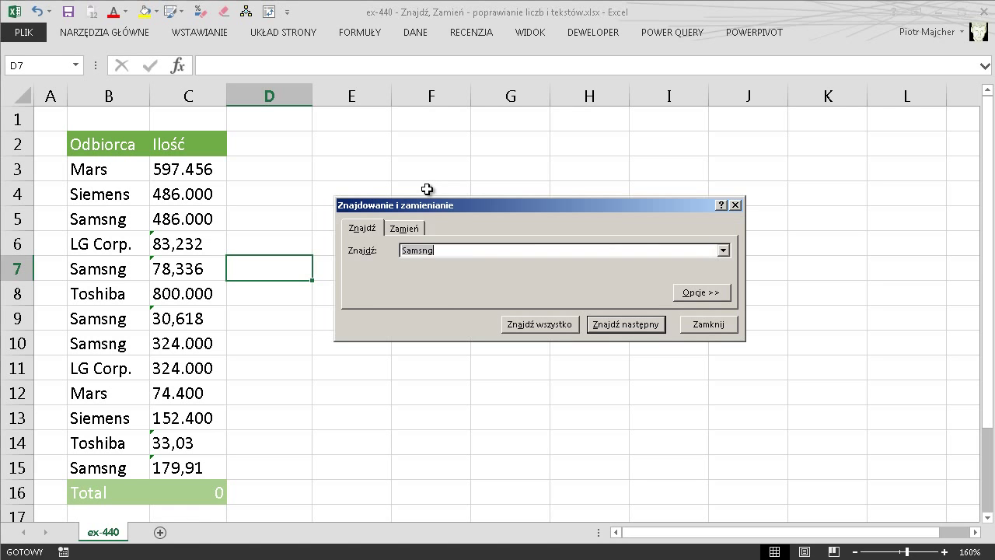
pyautogui.click(405, 228)
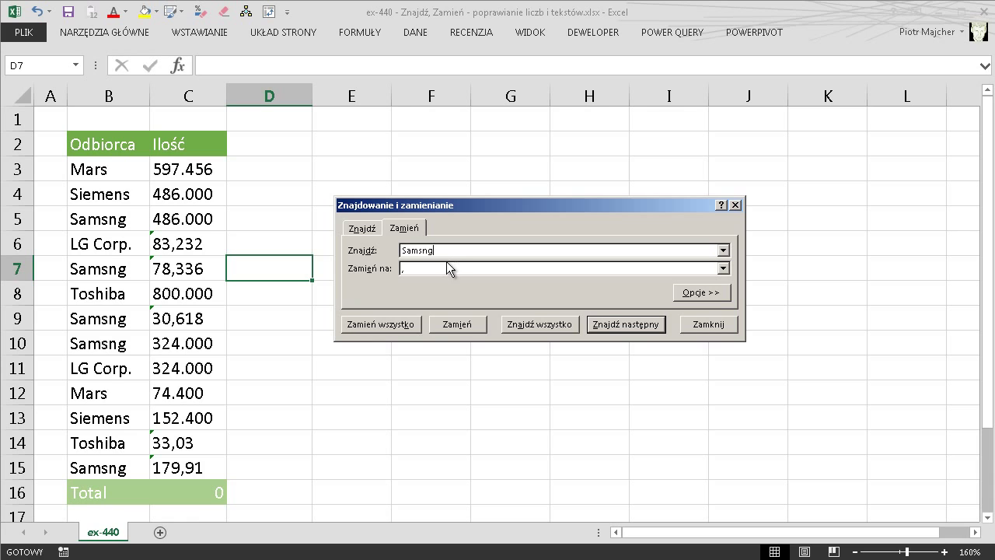
pyautogui.click(438, 268)
pyautogui.press('BackSpace')
pyautogui.write('Samsung')
pyautogui.click(468, 324)
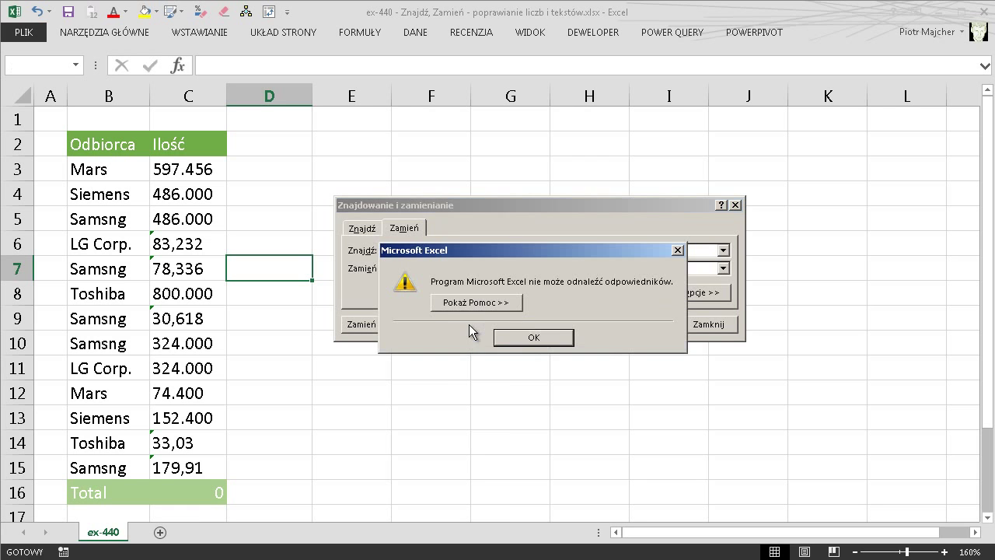
pyautogui.moveTo(587, 250); pyautogui.dragTo(628, 374)
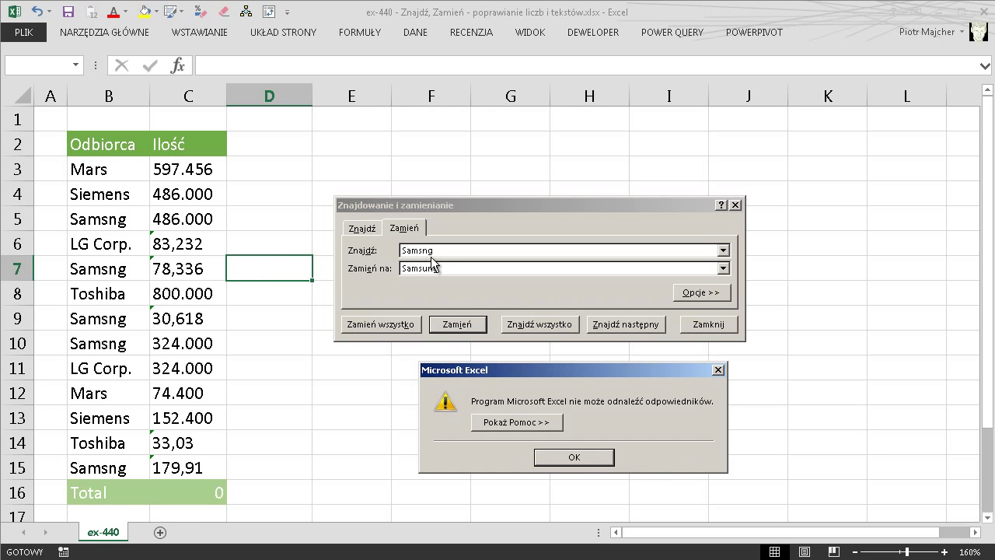
pyautogui.click(609, 460)
# Step: Replace the Samsng in B9, then replace all remaining Samsng entries with Samsung
pyautogui.click(638, 325)
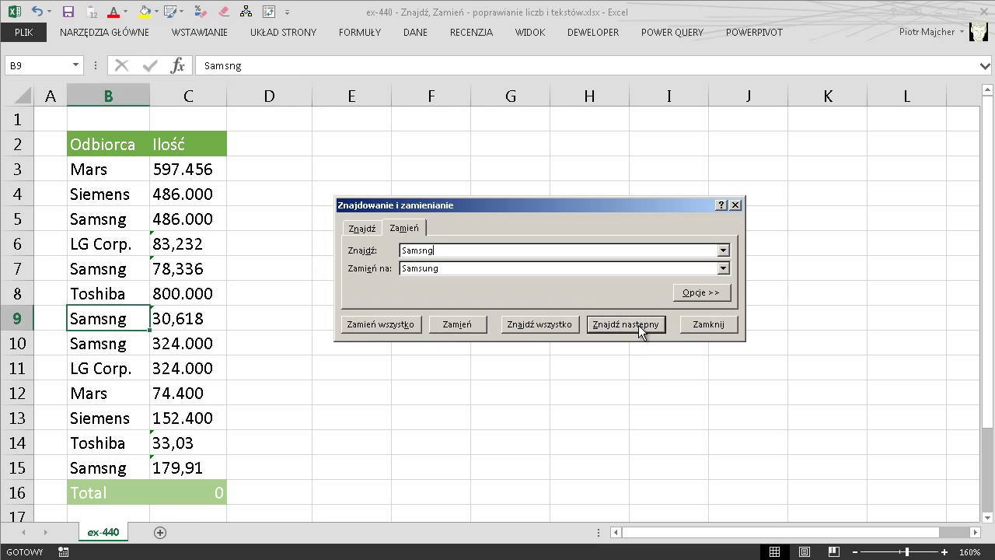
pyautogui.click(454, 325)
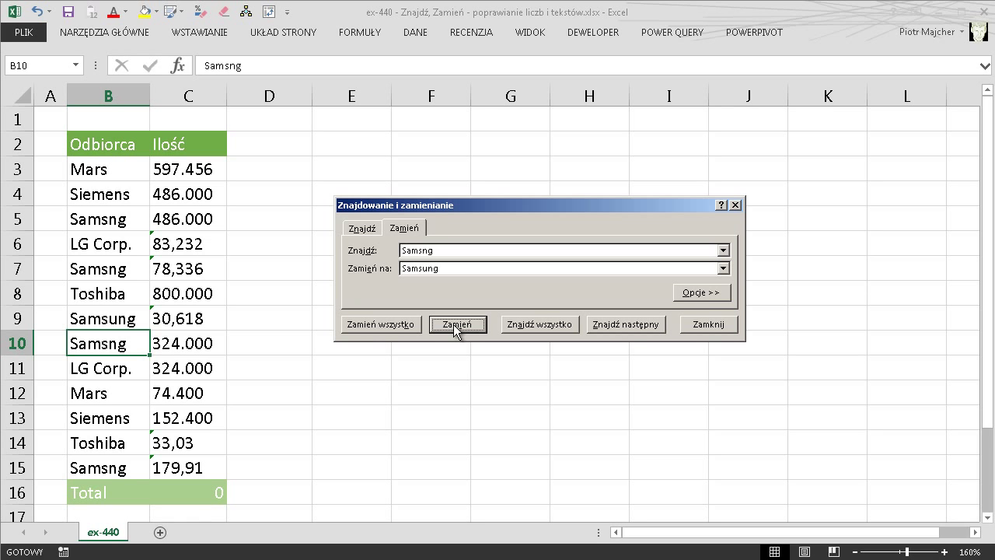
pyautogui.click(391, 321)
pyautogui.click(545, 322)
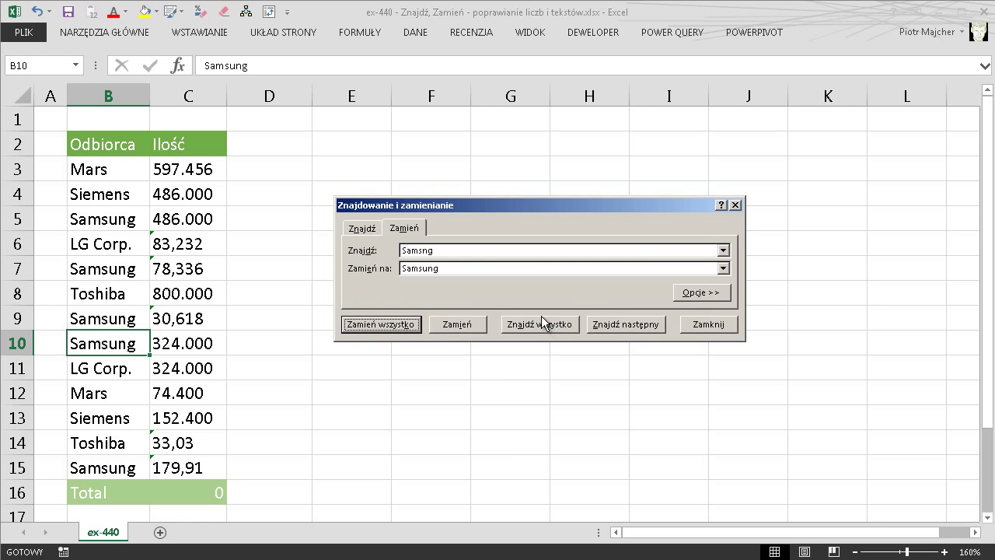
pyautogui.click(445, 250)
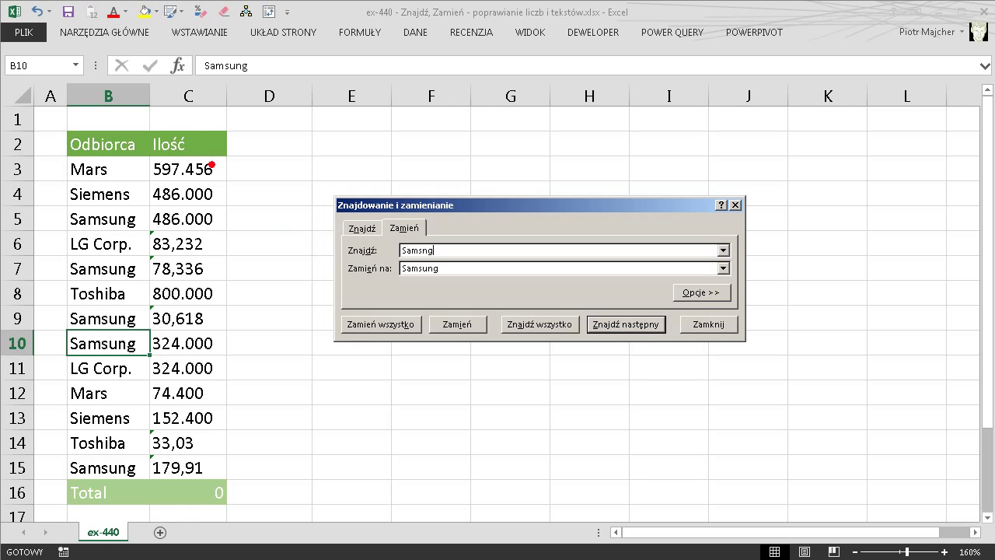
# Step: Replace every '.' on the sheet with ',' (10 replacements), making Total 3244,26
pyautogui.moveTo(179, 124)
pyautogui.mouseDown()
pyautogui.moveTo(297, 360)
pyautogui.moveTo(147, 148)
pyautogui.mouseUp()
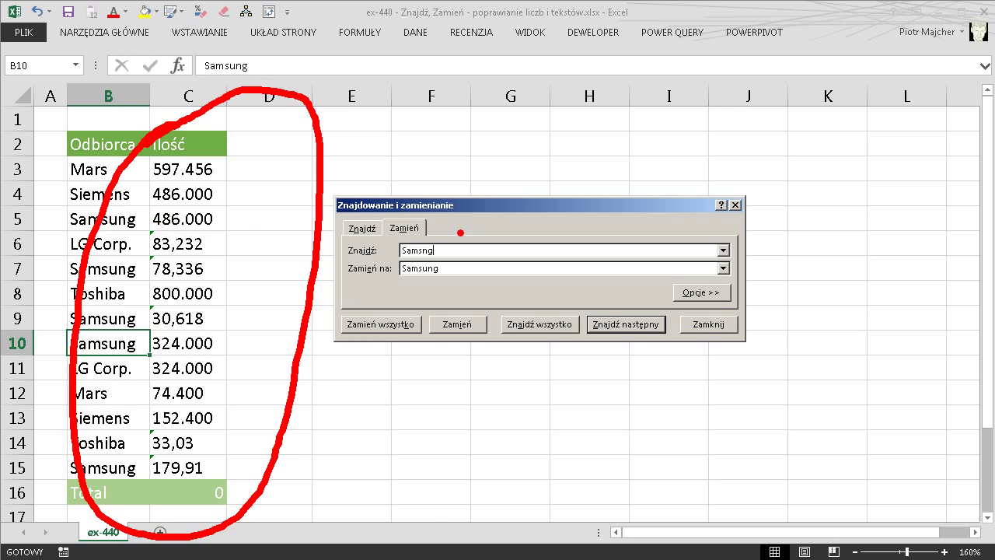
pyautogui.press('Escape')
pyautogui.write('.')
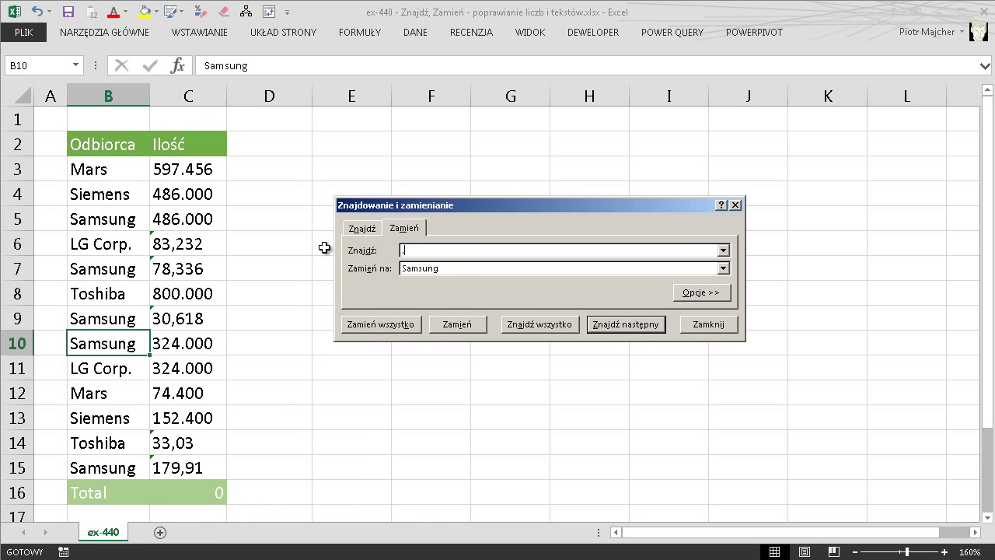
pyautogui.click(447, 268)
pyautogui.press('BackSpace')
pyautogui.press('BackSpace')
pyautogui.press('BackSpace')
pyautogui.press('BackSpace')
pyautogui.press('BackSpace')
pyautogui.press('BackSpace')
pyautogui.write(',')
pyautogui.click(380, 328)
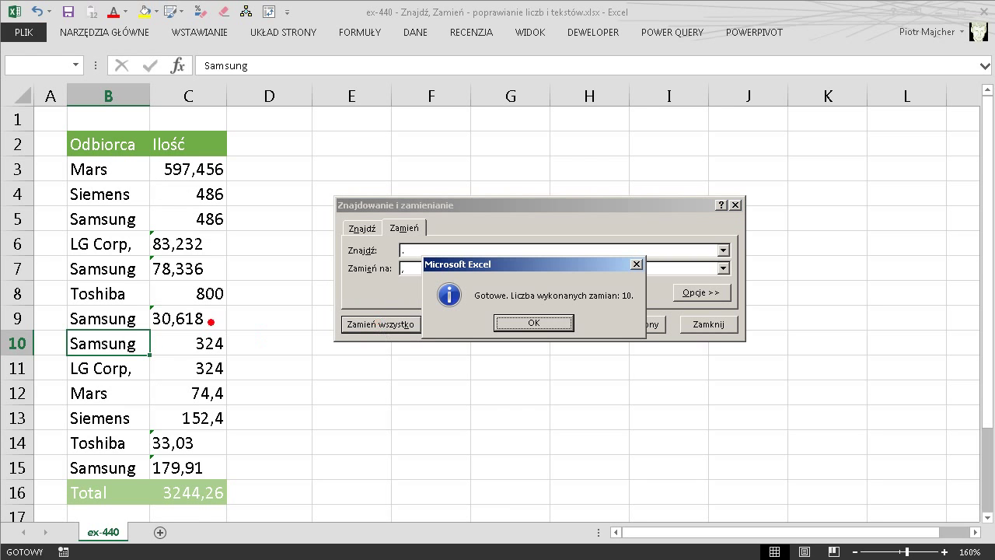
pyautogui.moveTo(137, 253); pyautogui.dragTo(221, 311)
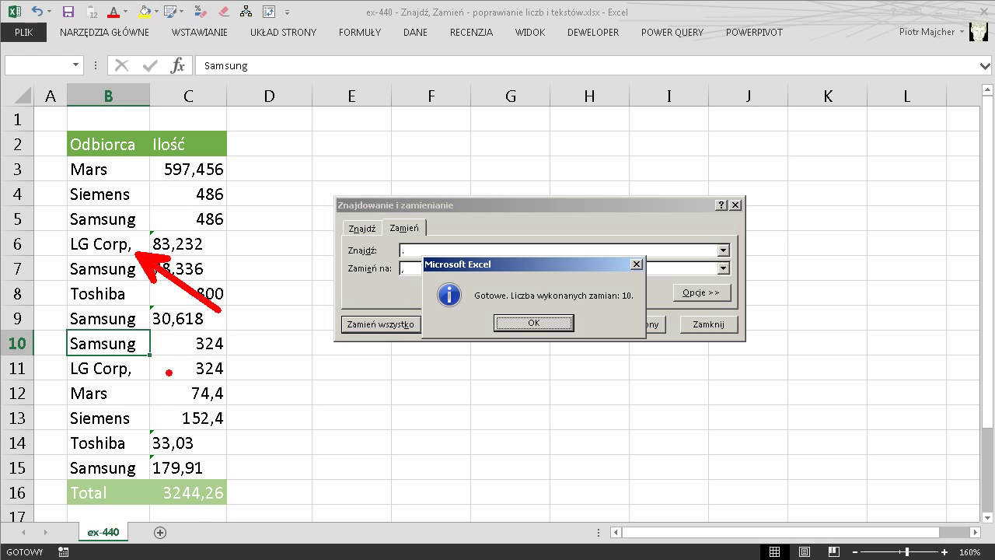
pyautogui.moveTo(143, 379); pyautogui.dragTo(221, 433)
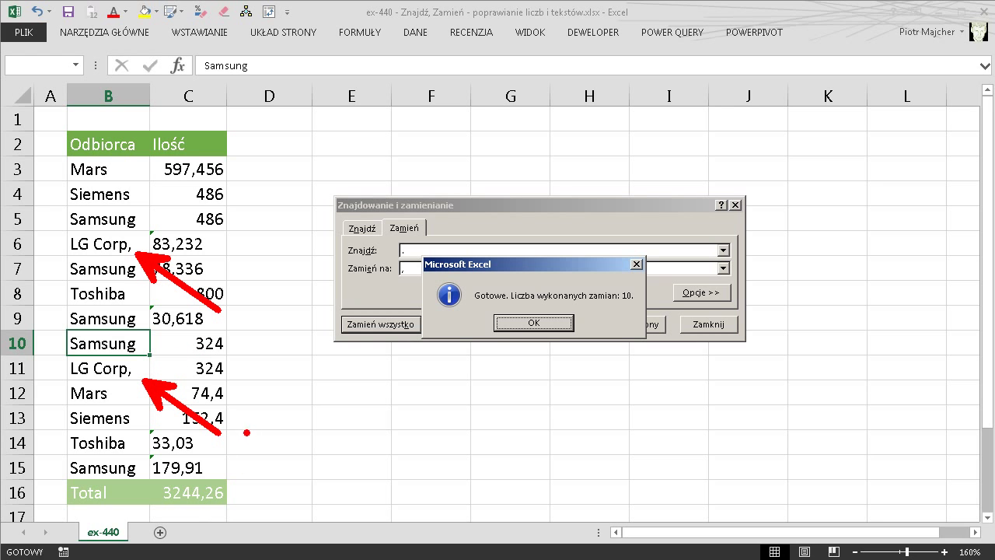
pyautogui.press('Escape')
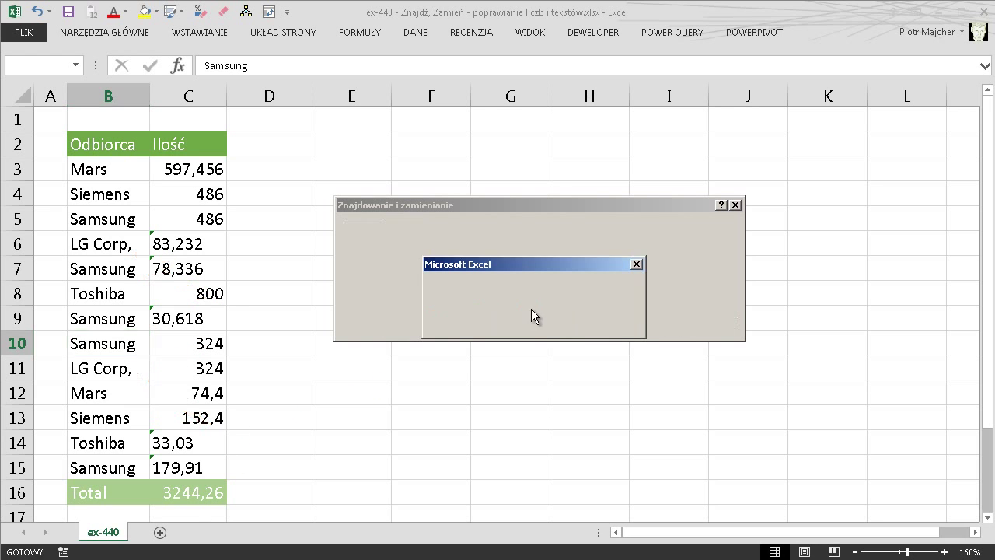
pyautogui.click(531, 325)
# Step: Undo the sheet-wide dot replacement and select quantities C3:C15 for find and replace
pyautogui.click(709, 324)
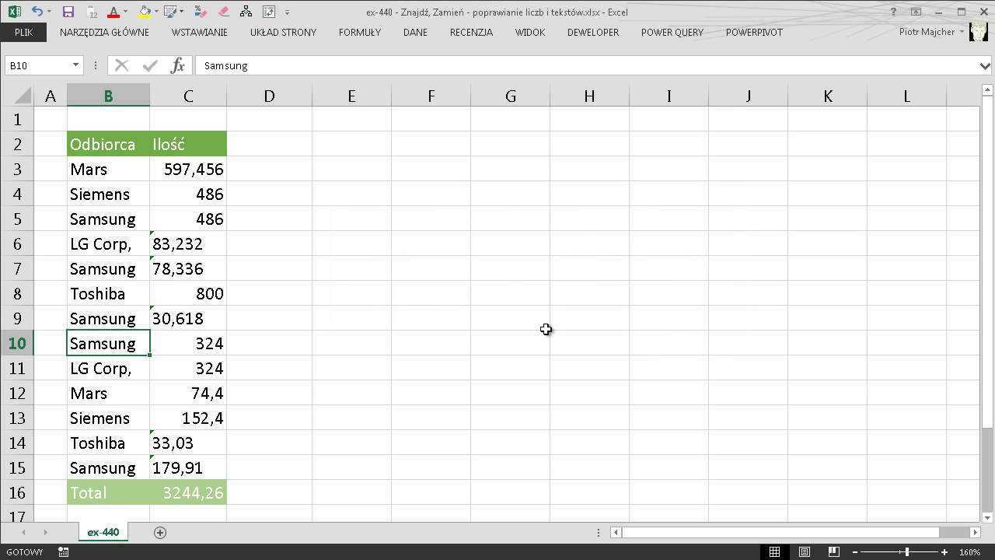
pyautogui.click(355, 309)
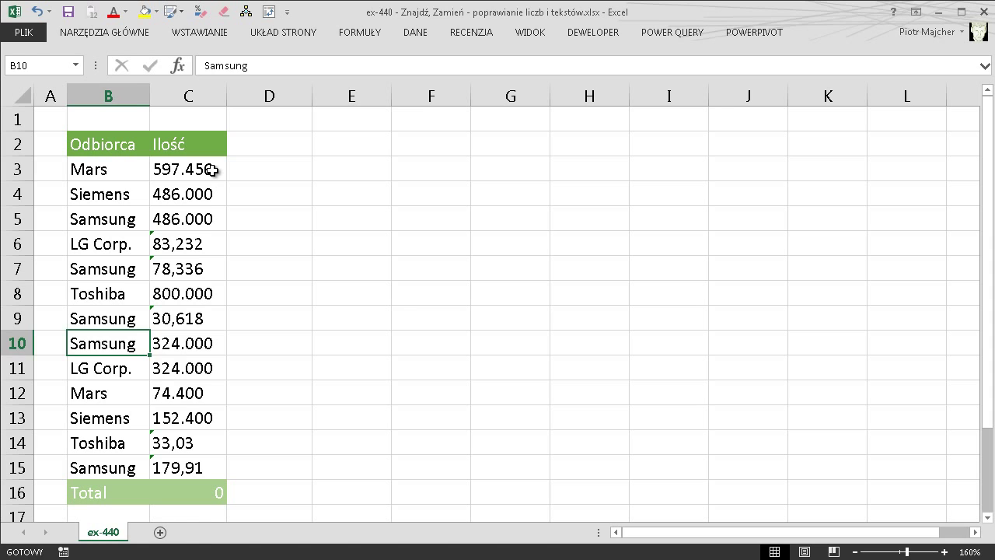
pyautogui.moveTo(211, 171); pyautogui.dragTo(169, 464)
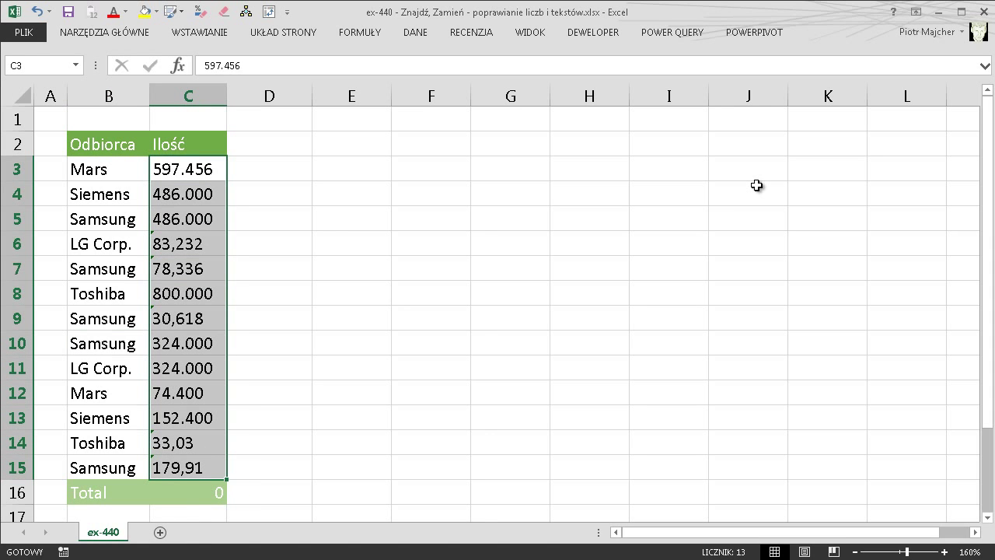
pyautogui.hotkey('ctrl', 'h')
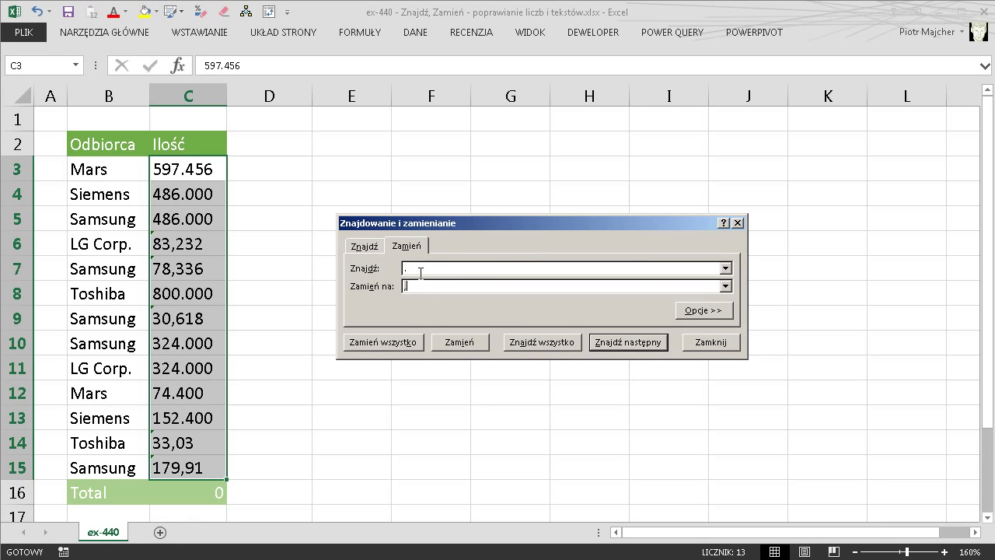
pyautogui.write(',')
# Step: Replace dots with commas only in C3:C15 (8 replacements), keeping LG Corp. intact
pyautogui.click(386, 343)
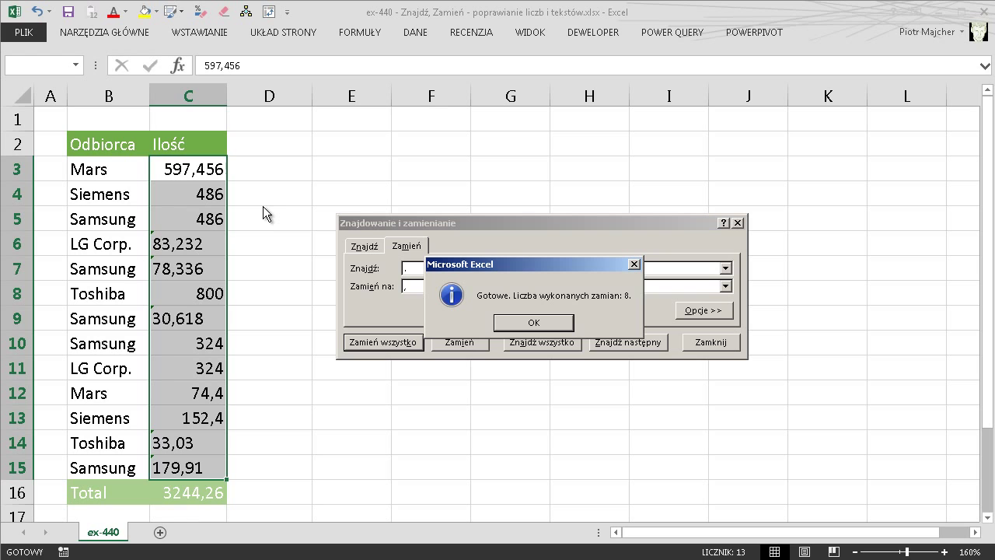
pyautogui.click(558, 323)
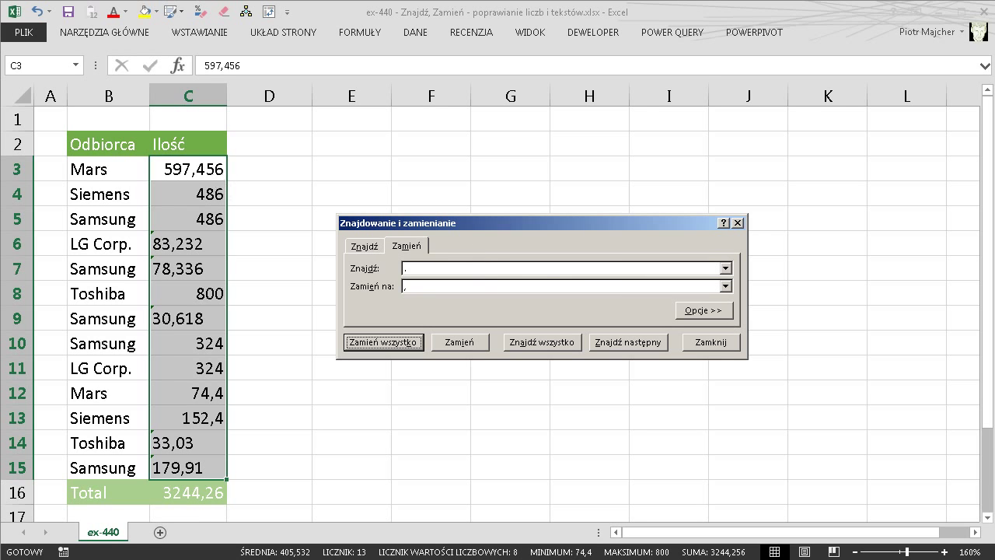
pyautogui.click(738, 223)
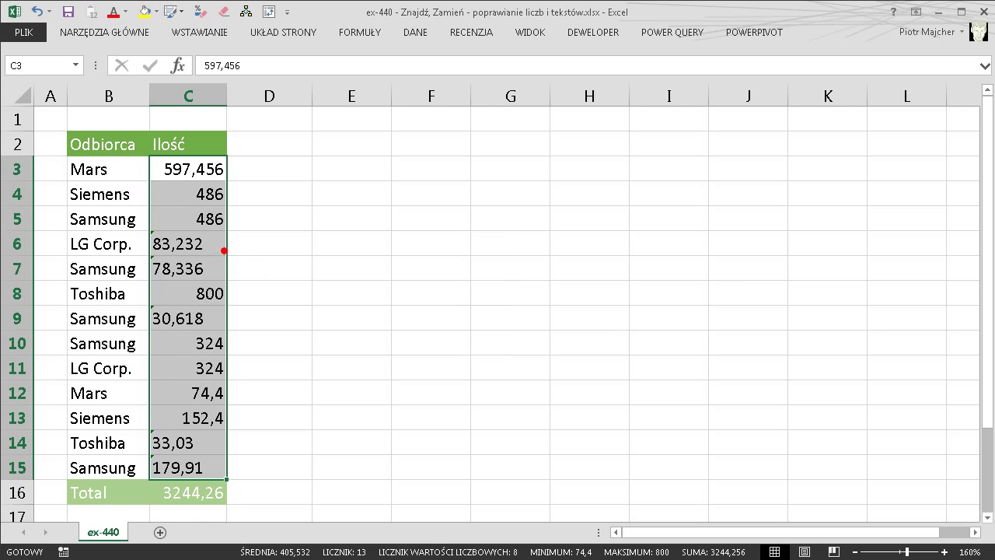
# Step: Check that the quantities keep the General (Ogólne) number format
pyautogui.moveTo(227, 248); pyautogui.dragTo(443, 293)
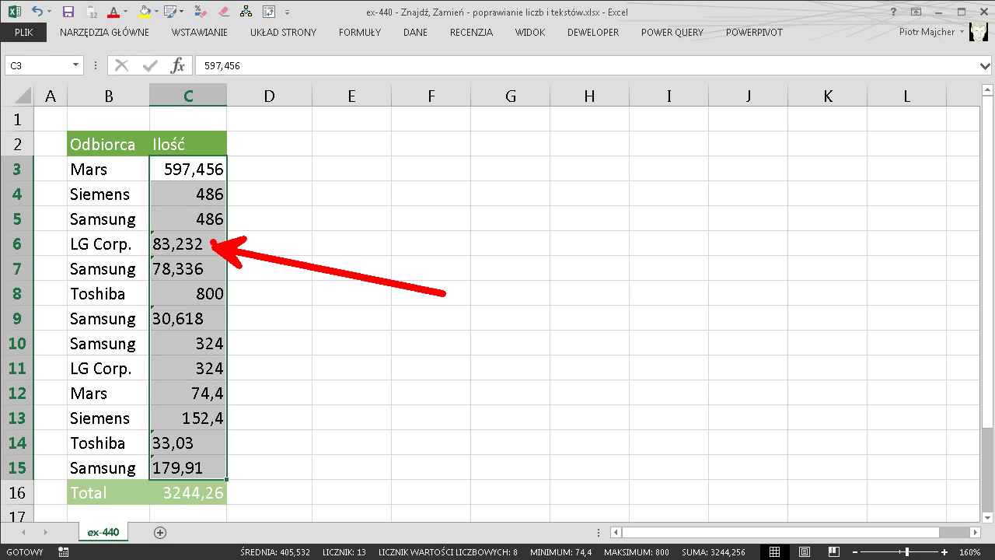
pyautogui.moveTo(161, 217)
pyautogui.mouseDown()
pyautogui.moveTo(133, 271)
pyautogui.moveTo(144, 232)
pyautogui.mouseUp()
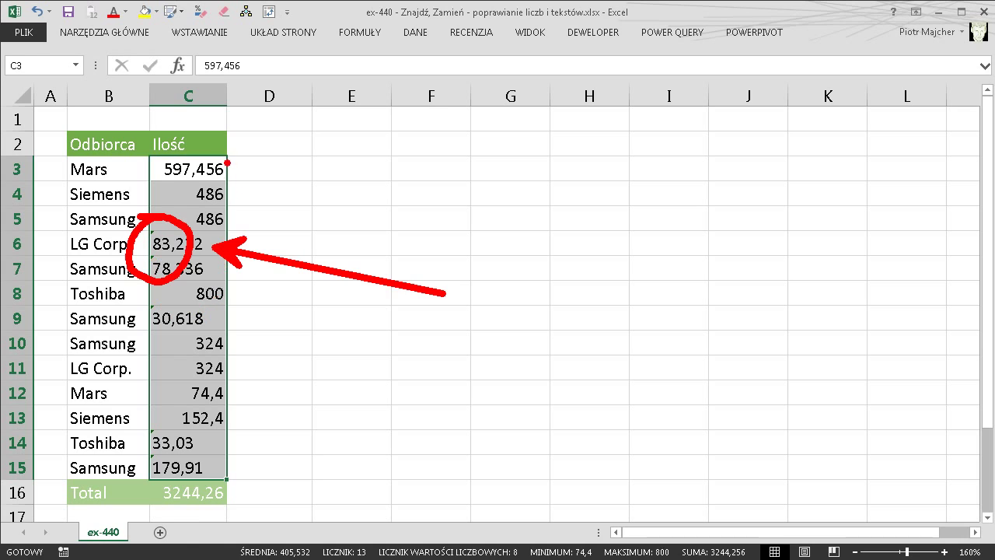
pyautogui.press('Escape')
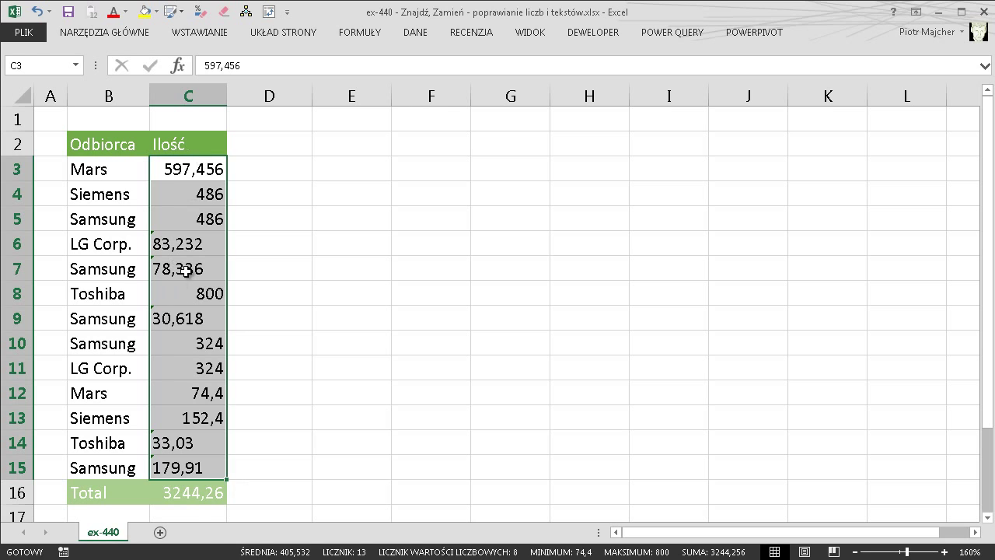
pyautogui.hotkey('ctrl', '1')
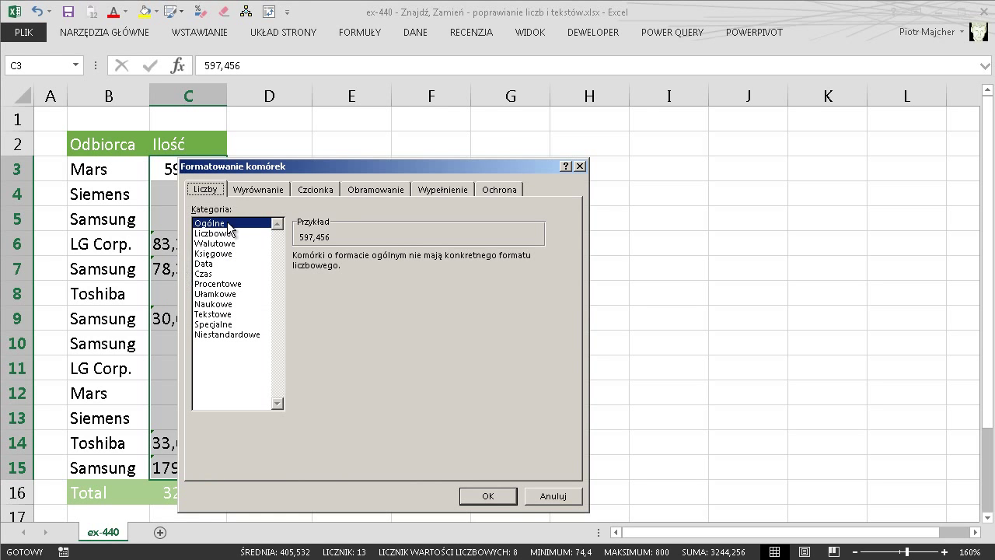
pyautogui.click(510, 501)
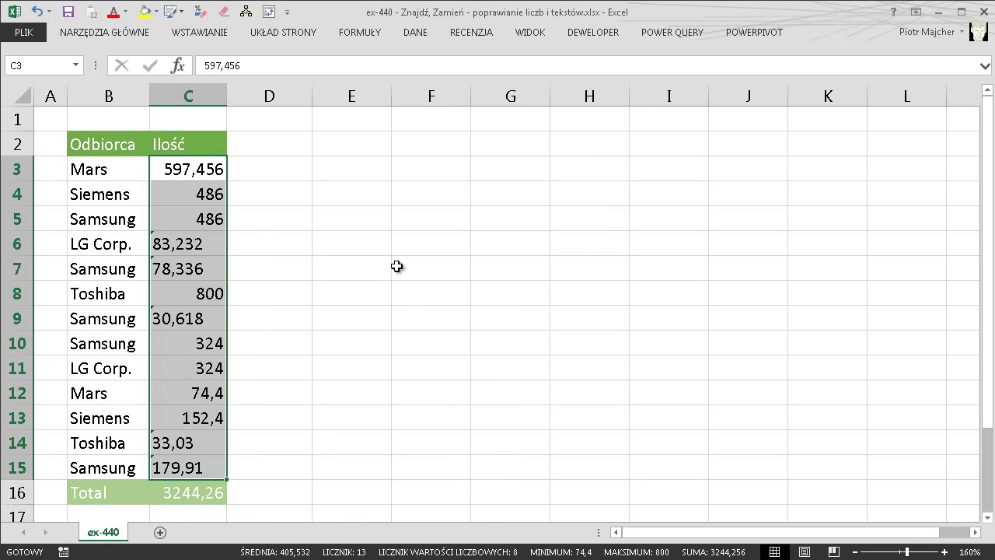
# Step: Replace ',' with ',' in the quantities (8 replacements), making them numbers totalling 3649,38
pyautogui.hotkey('ctrl', 'h')
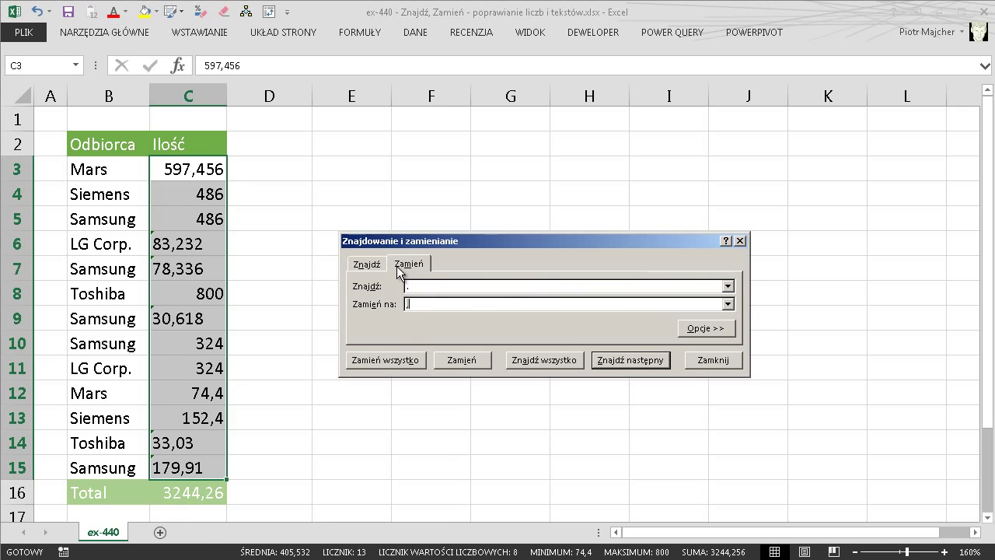
pyautogui.click(414, 286)
pyautogui.click(393, 359)
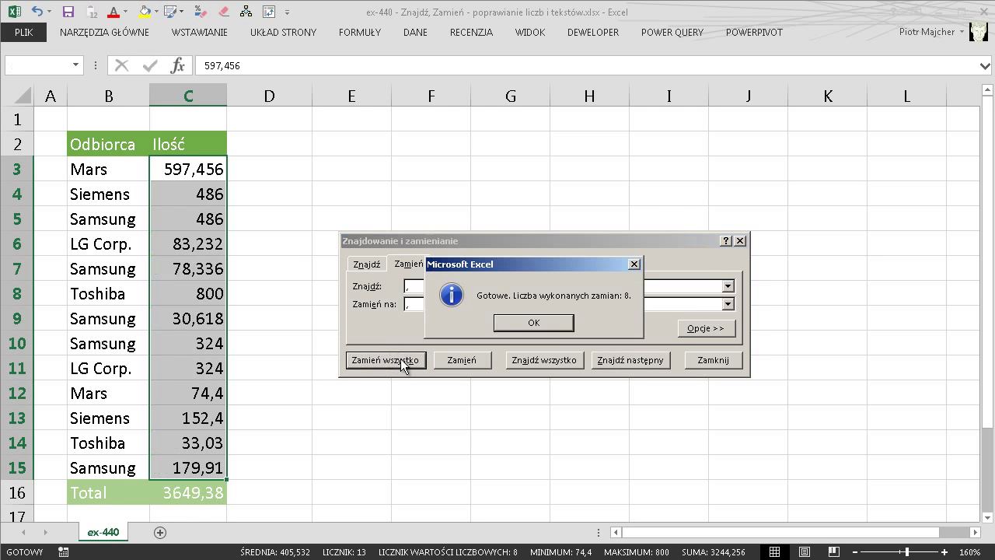
pyautogui.click(566, 321)
pyautogui.click(731, 359)
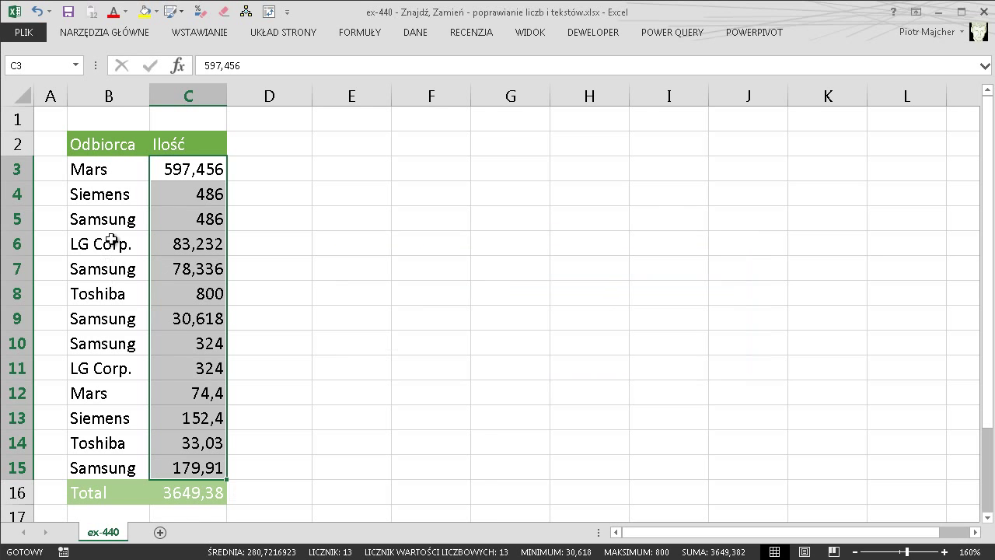
pyautogui.click(203, 172)
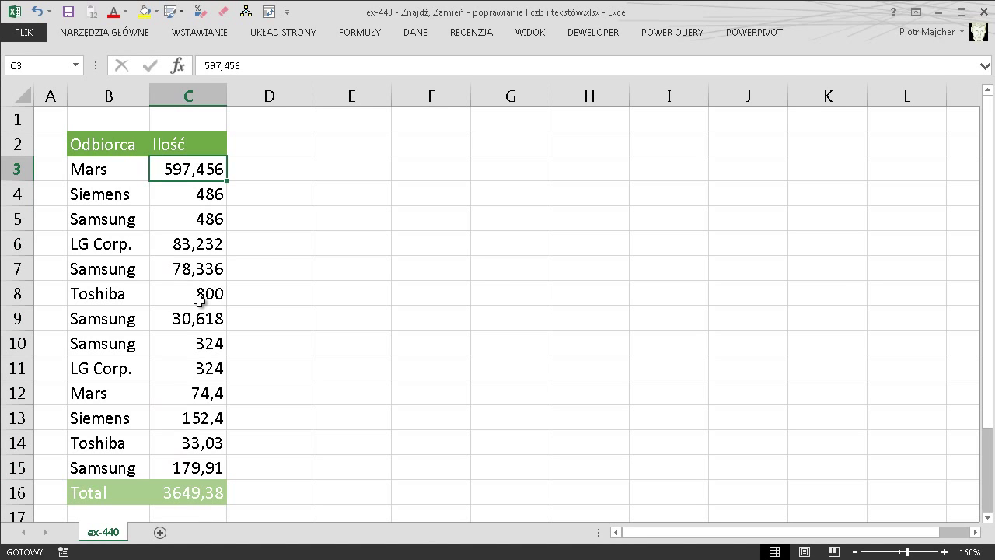
pyautogui.doubleClick(193, 293)
pyautogui.write("'")
pyautogui.press('Return')
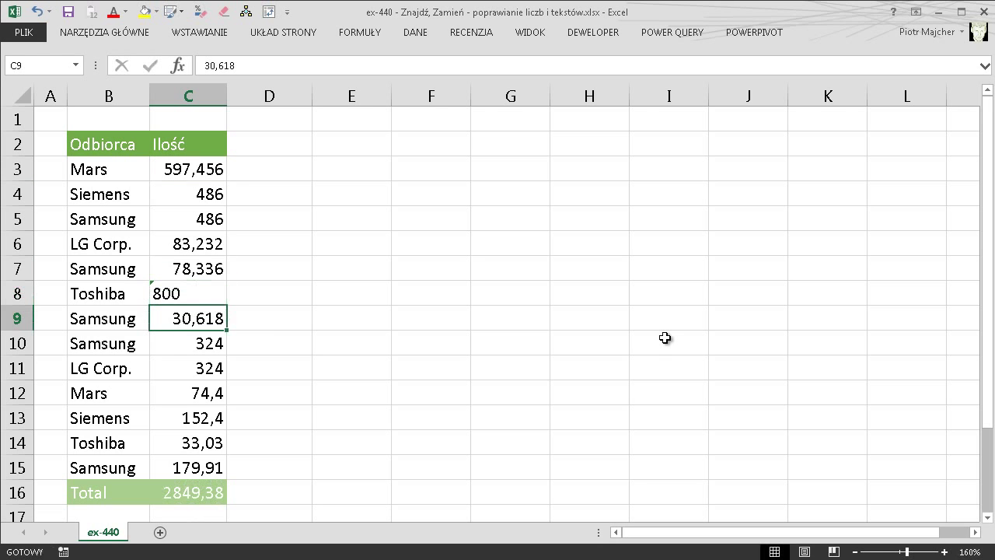
pyautogui.click(207, 296)
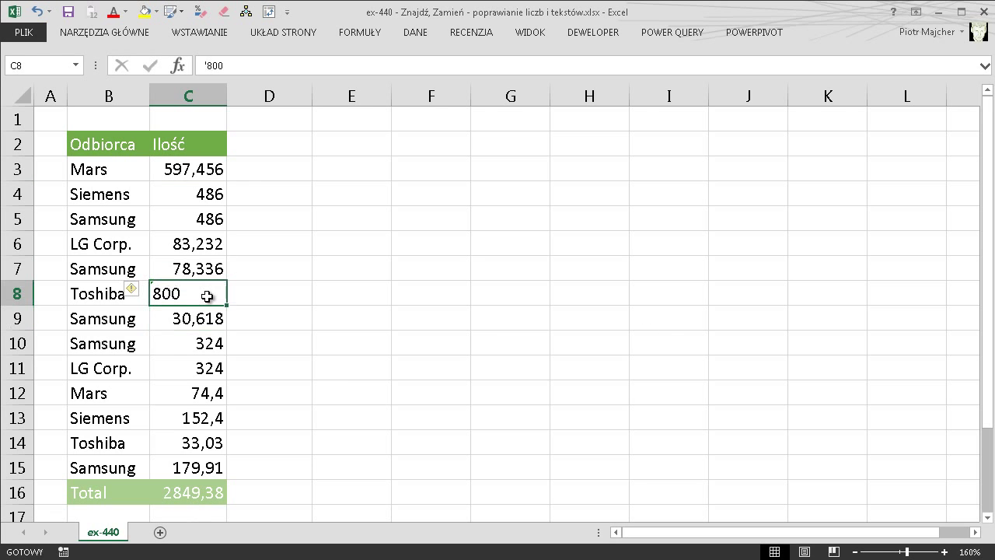